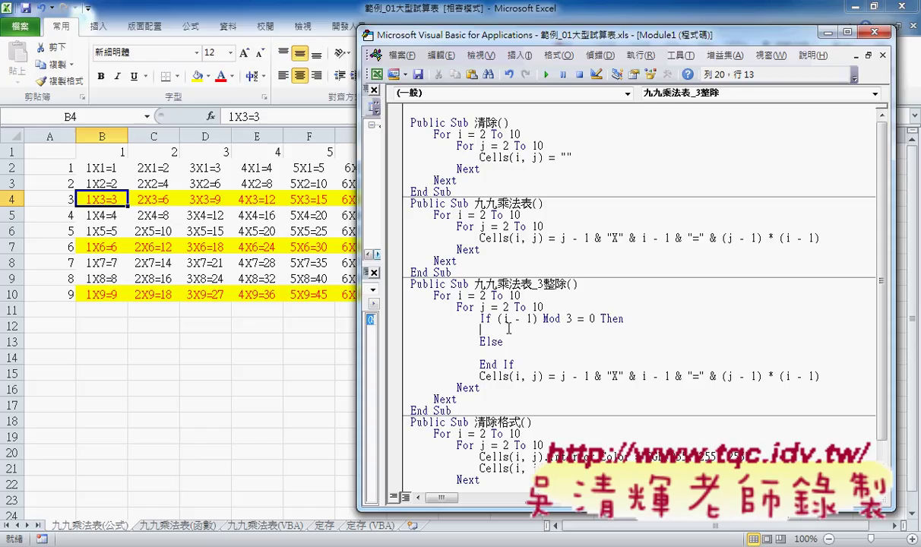
- On the indented line under the If test, write cells.Interior.Color using IntelliSense suggestions
key("Tab")
type("cell")
type("s")
type("()")
key("BackSpace")
key("BackSpace")
type(".")
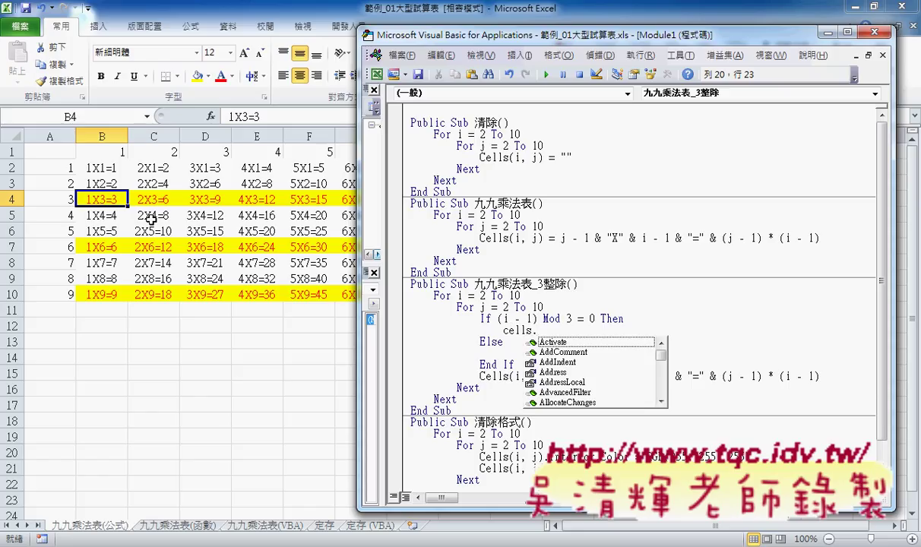
type("i")
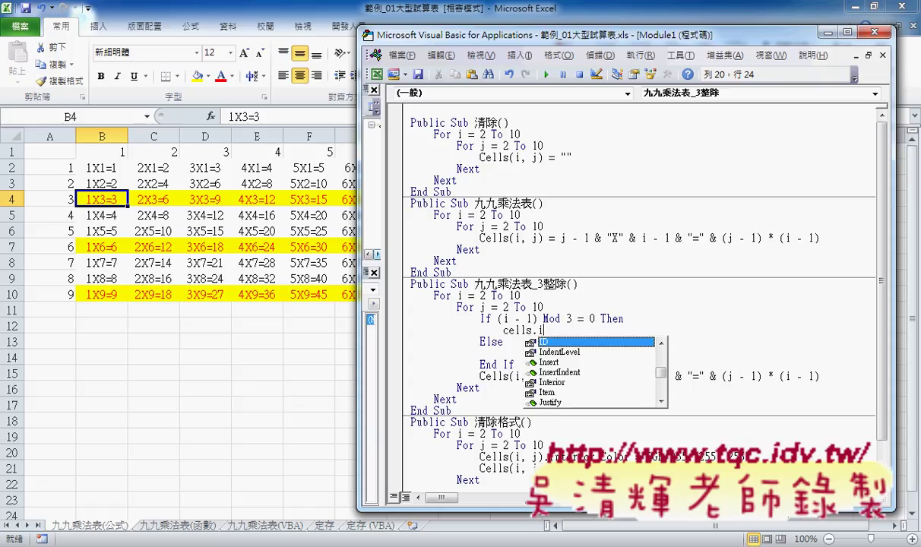
key("Down")
key("Down")
key("Down")
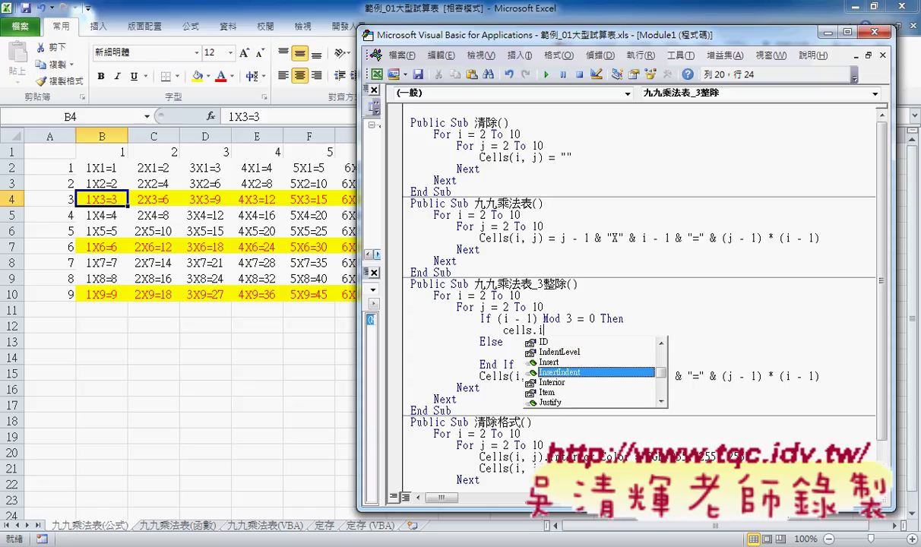
key("Down")
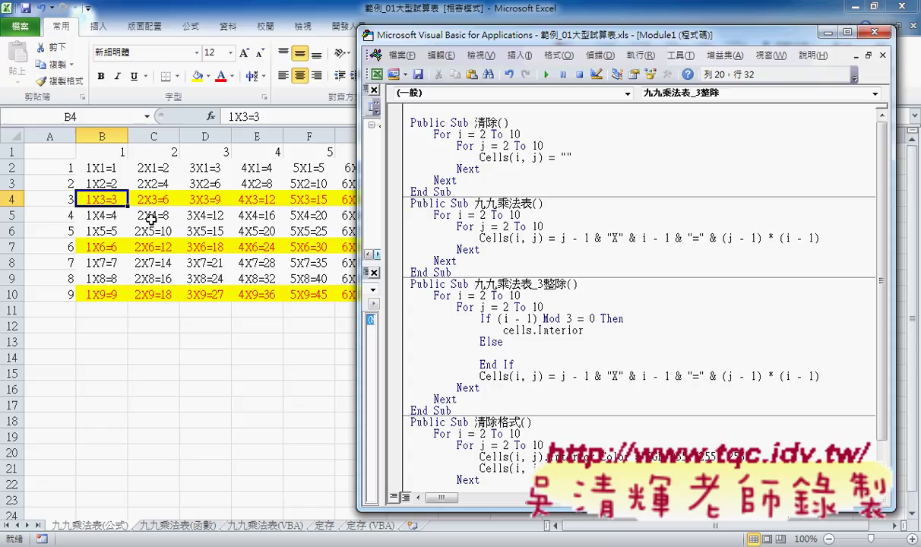
key("BackSpace")
type(".")
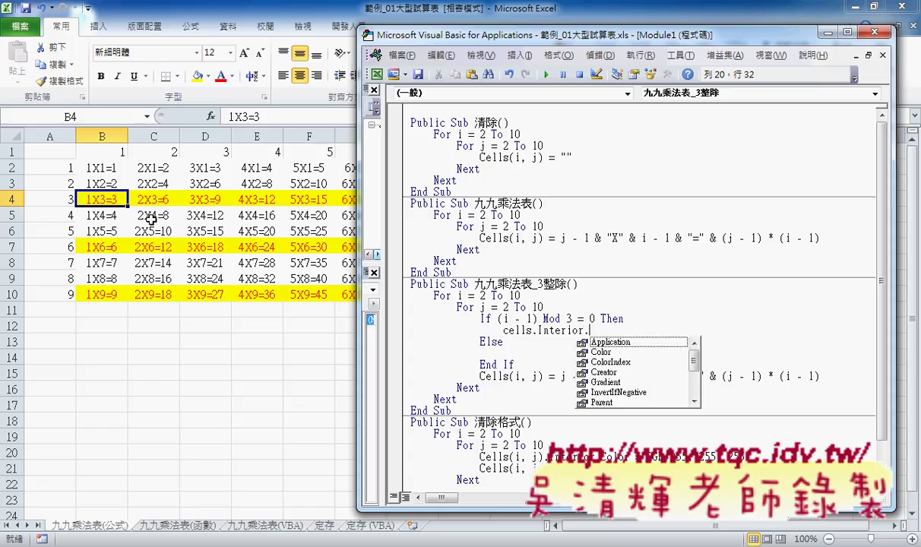
key("Down")
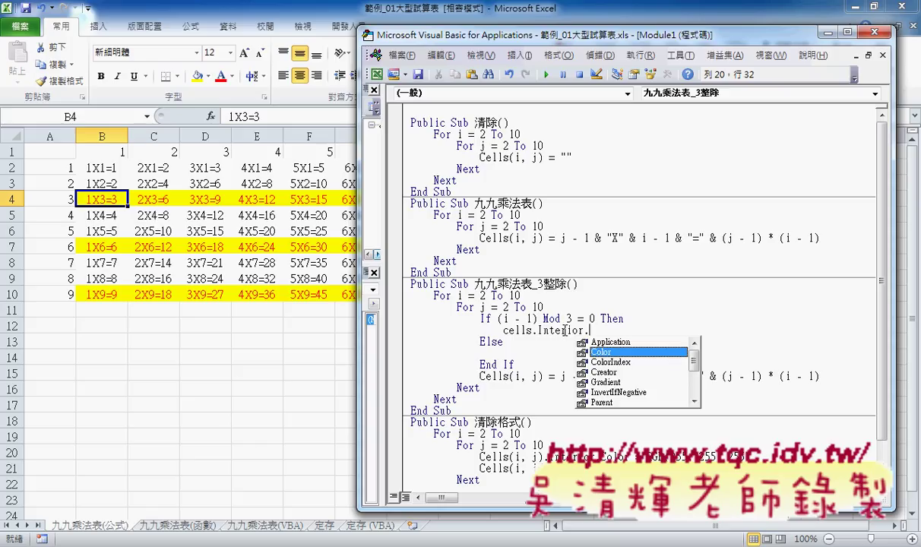
double_click(608, 352)
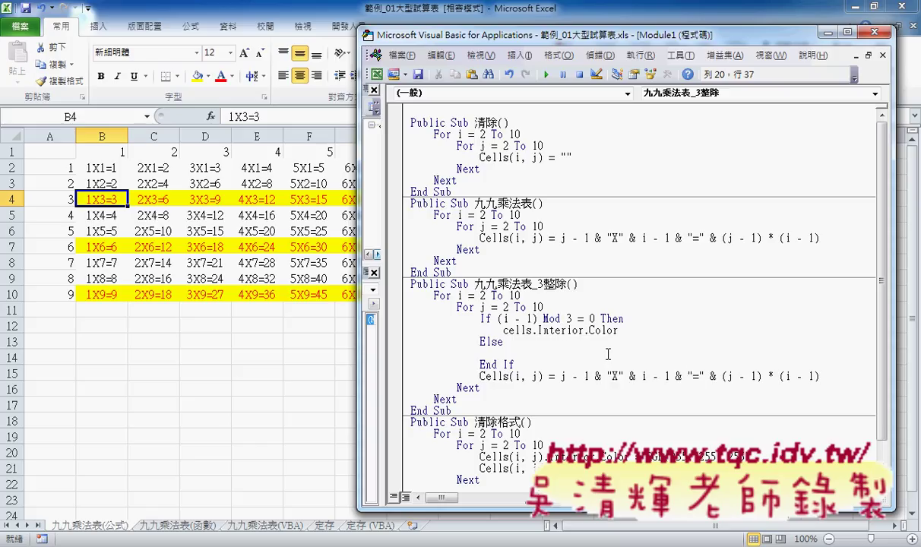
- Assign =rgb(255,255,0) to cells.Interior.Color and select the first 255 in the call
type("=")
type("rg")
type("b")
type("(")
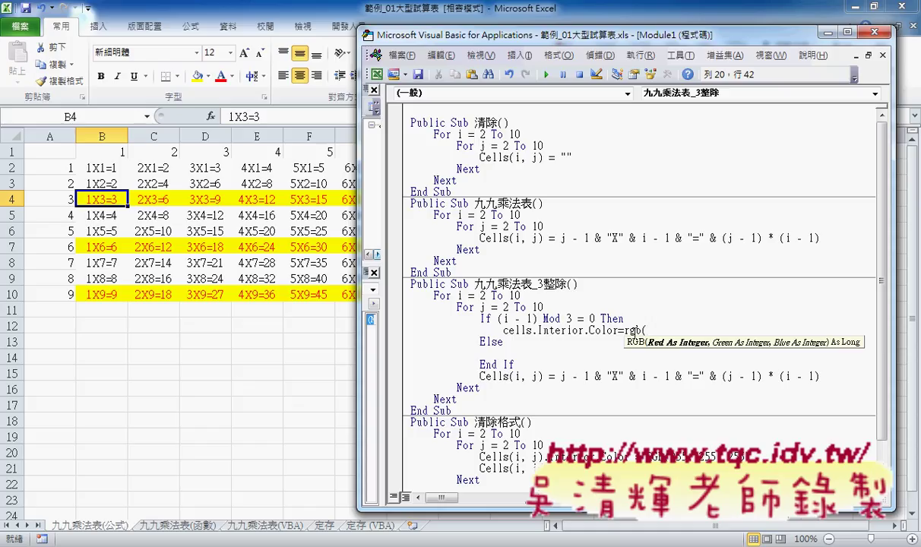
type("2")
type("55")
type(",")
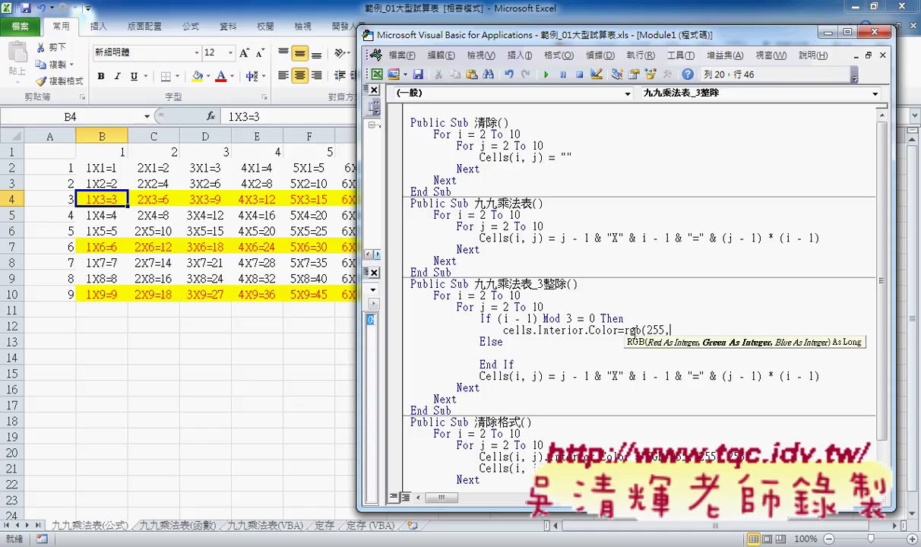
type("255")
type(",0")
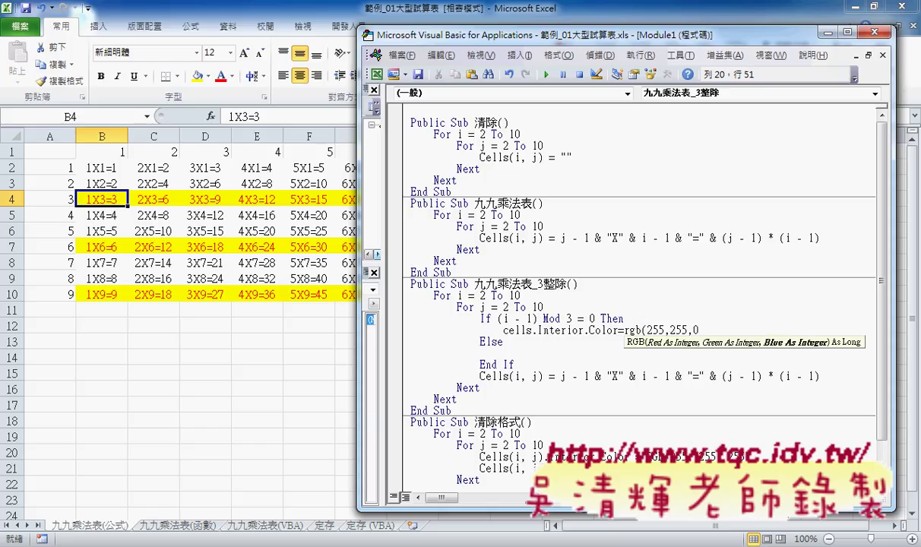
type(")")
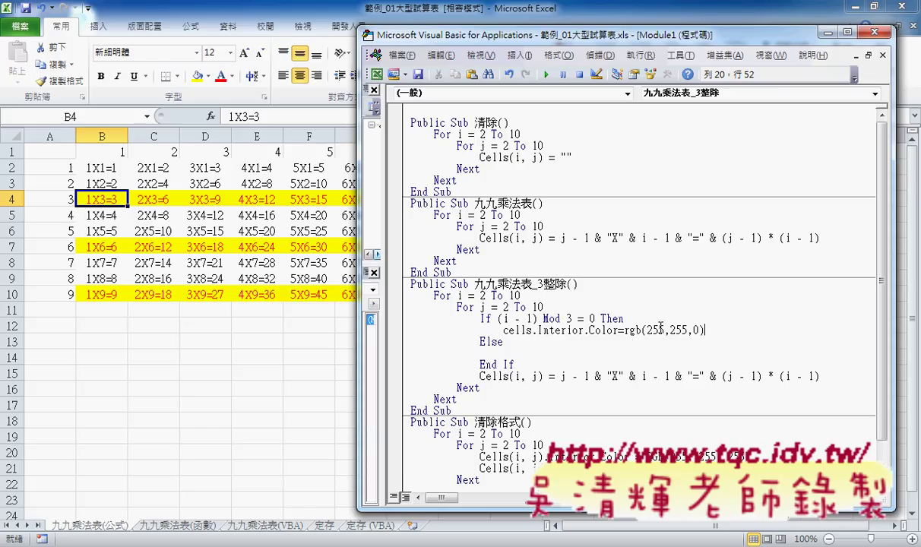
mouse_move(666, 331)
left_mouse_down()
mouse_move(651, 331)
mouse_move(693, 331)
mouse_move(647, 331)
left_mouse_up()
left_click(208, 78)
left_click(209, 78)
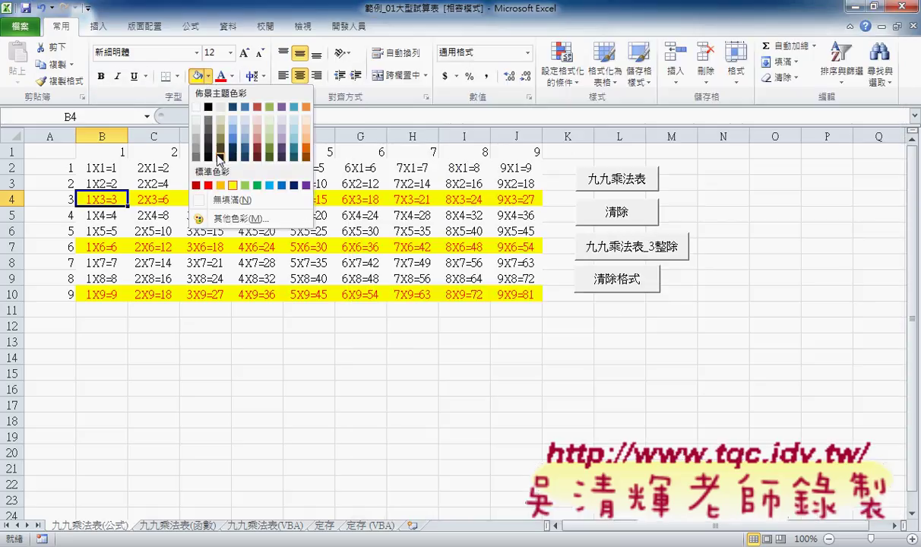
left_click(237, 220)
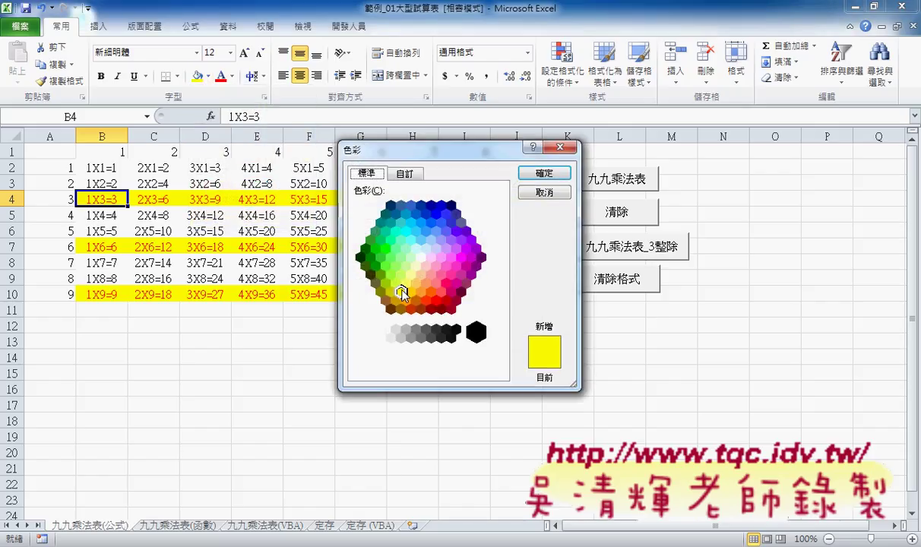
left_click(411, 175)
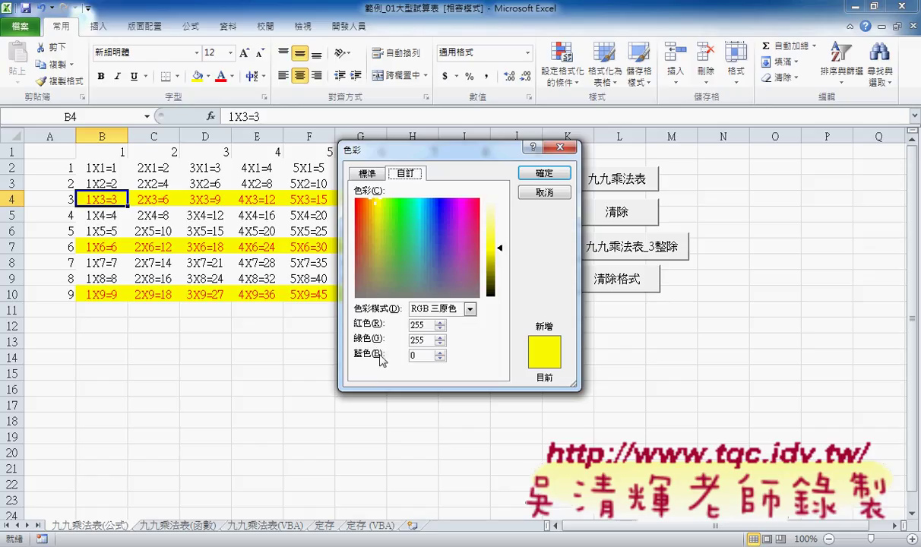
mouse_move(438, 374)
left_mouse_down()
mouse_move(483, 351)
mouse_move(414, 381)
left_mouse_up()
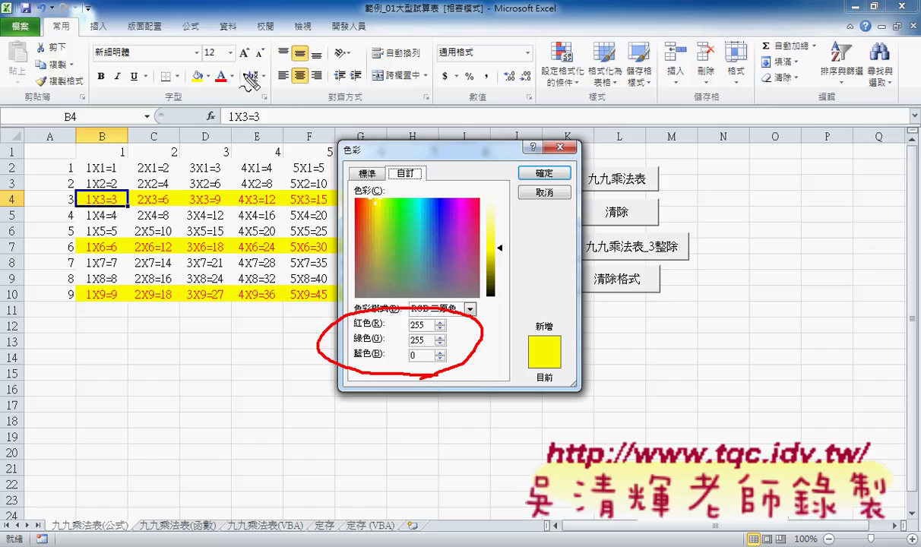
mouse_move(195, 91)
left_mouse_down()
mouse_move(222, 70)
mouse_move(205, 93)
mouse_move(354, 140)
mouse_move(341, 146)
left_mouse_up()
mouse_move(422, 190)
left_mouse_down()
mouse_move(384, 164)
mouse_move(425, 179)
left_mouse_up()
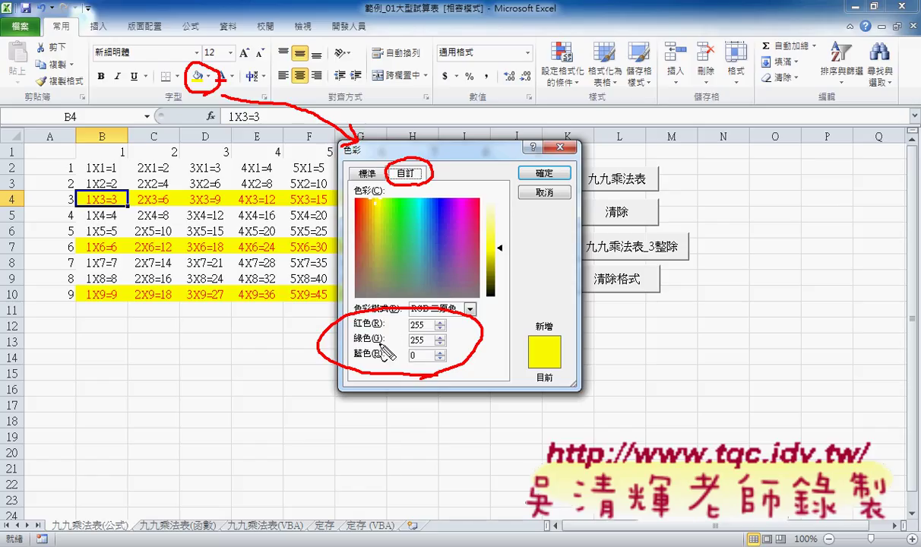
left_click_drag(411, 332, 427, 332)
mouse_move(410, 354)
left_mouse_down()
mouse_move(426, 346)
mouse_move(423, 362)
left_mouse_up()
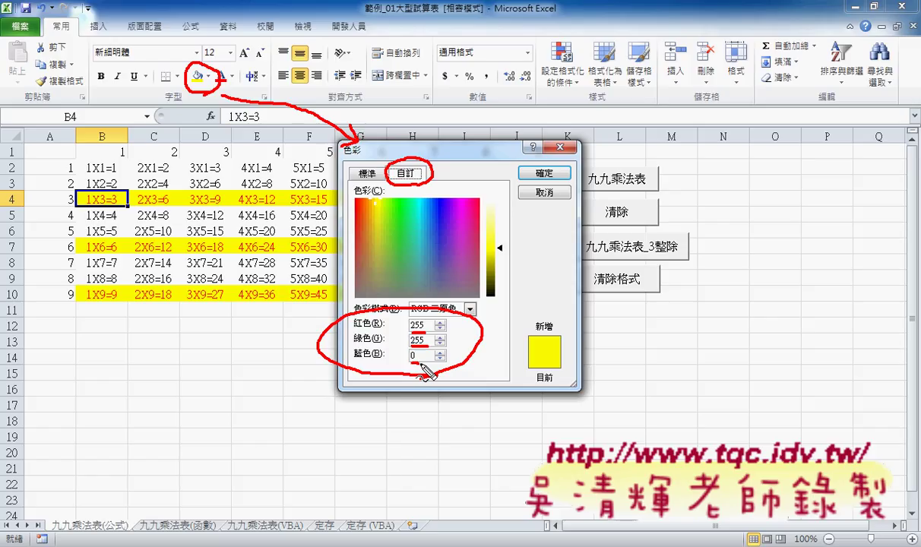
key("Escape")
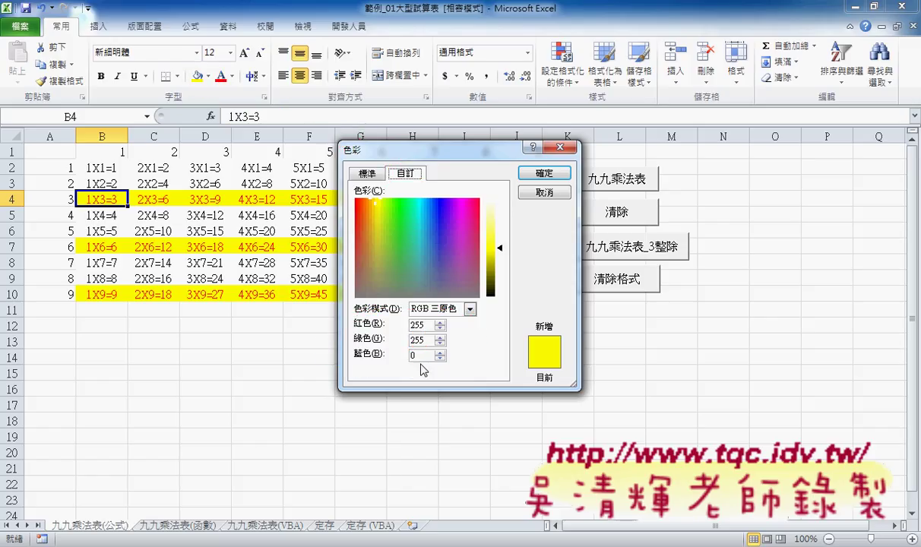
left_click(541, 193)
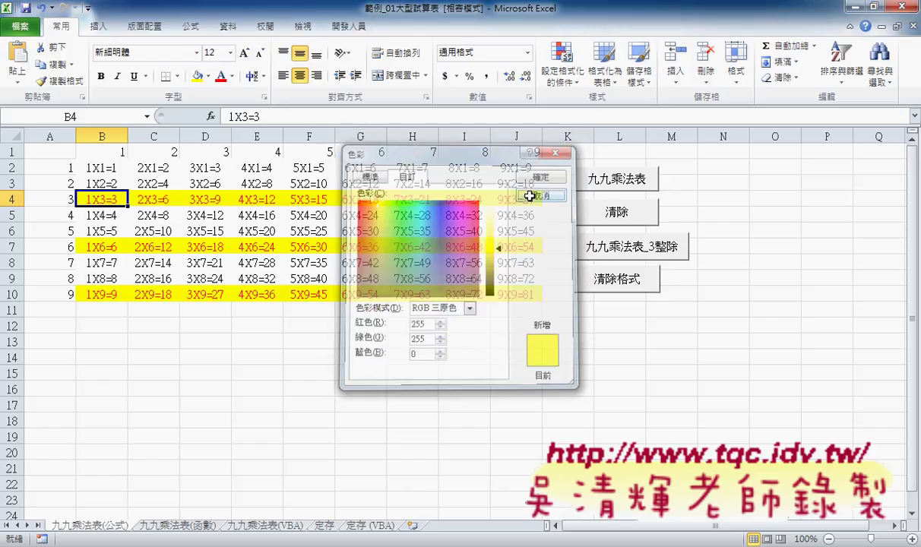
left_click(334, 456)
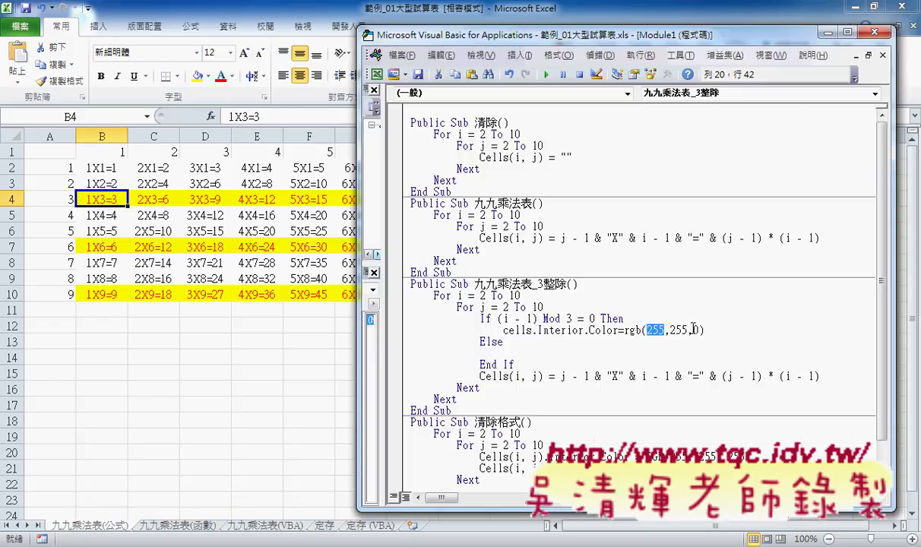
- Add (i,j) after cells so the line formats as Cells(i, j).Interior.Color = RGB(255, 255, 0)
left_click(534, 330)
type("()")
key("Left")
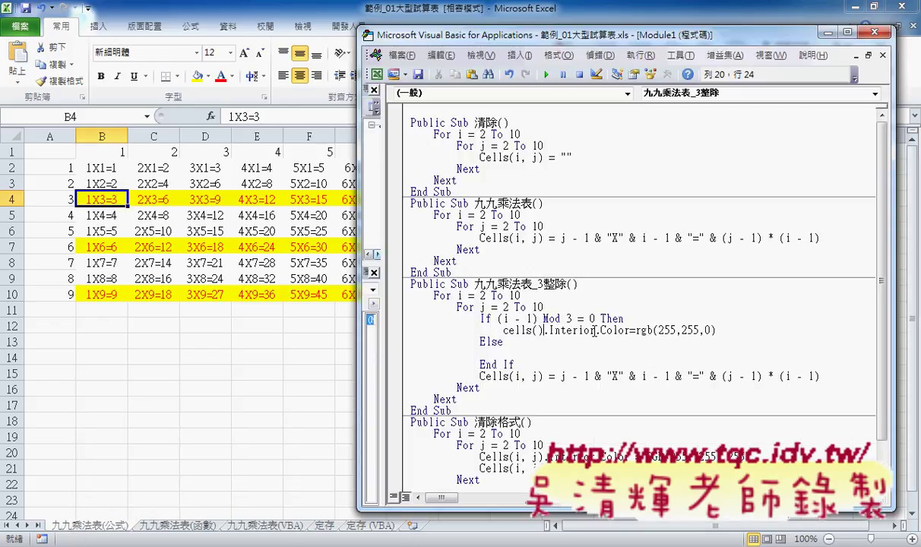
type("i")
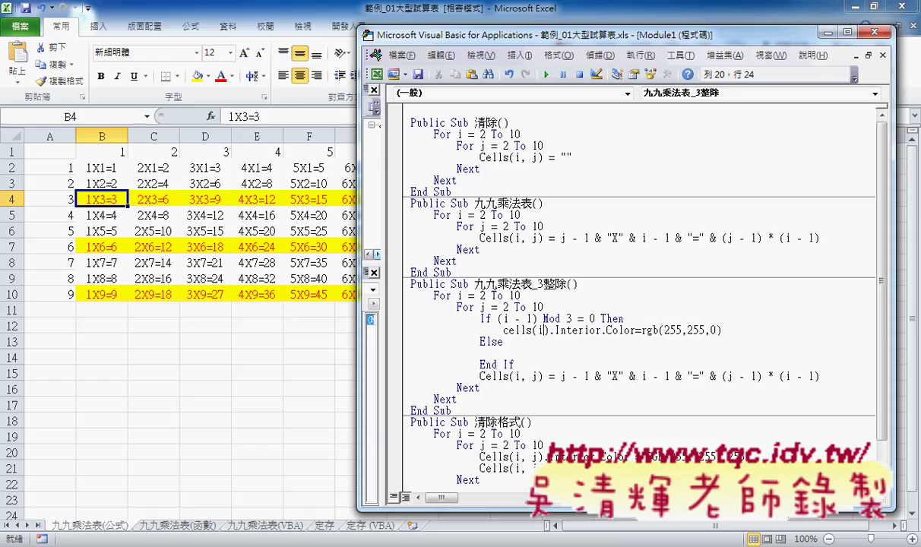
type(",j")
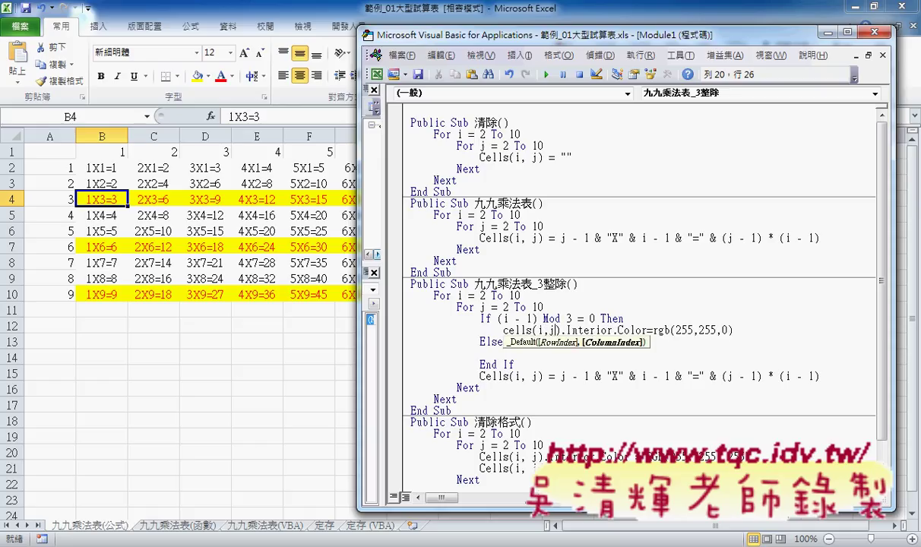
left_click(584, 376)
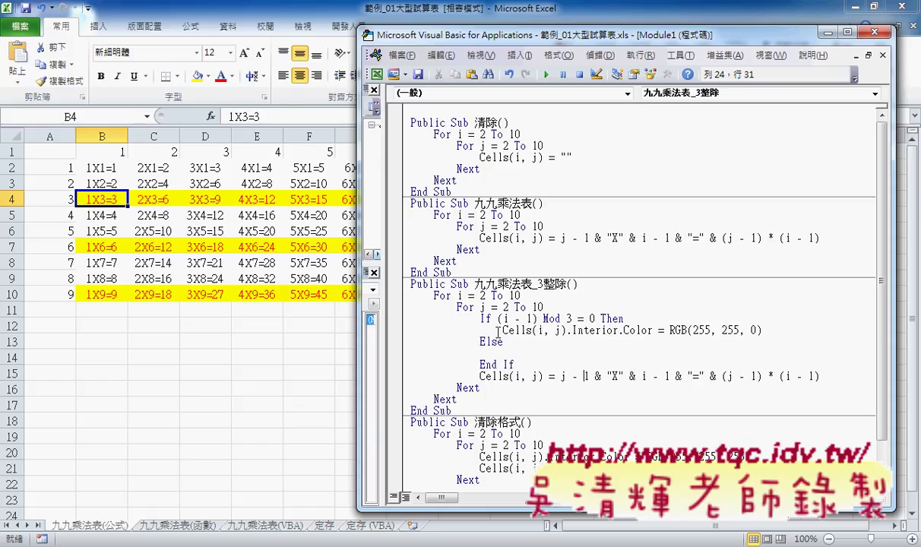
left_click_drag(534, 330, 565, 332)
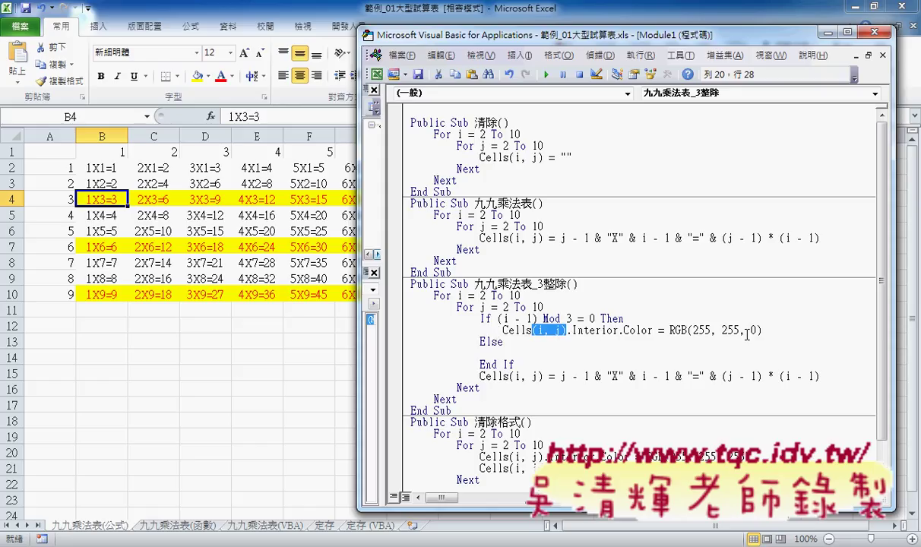
left_click(772, 330)
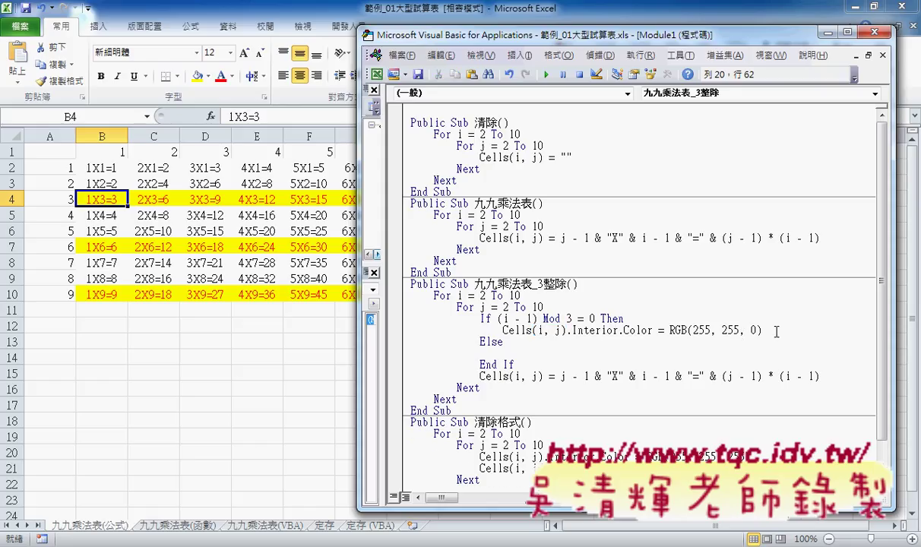
- Duplicate the fill colour line onto a new line below it
key("Return")
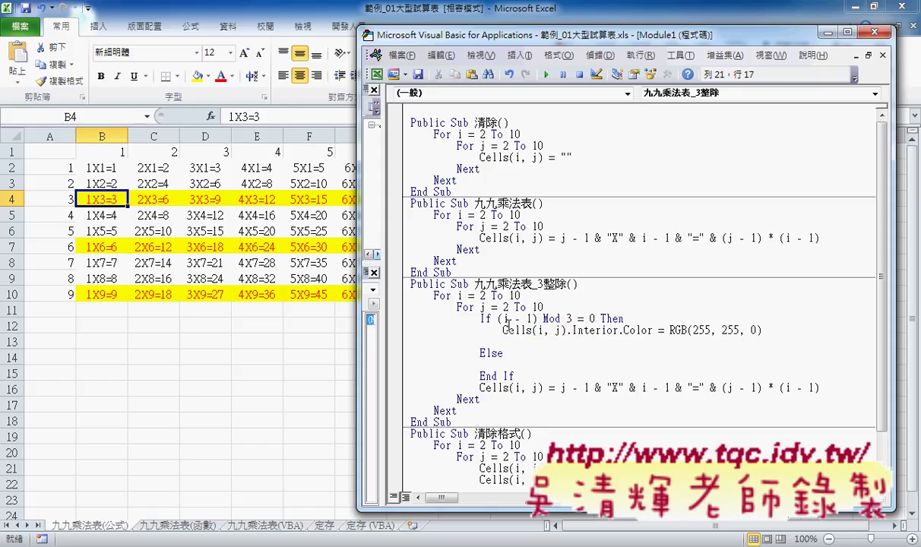
left_click_drag(503, 330, 768, 330)
key("ctrl+c")
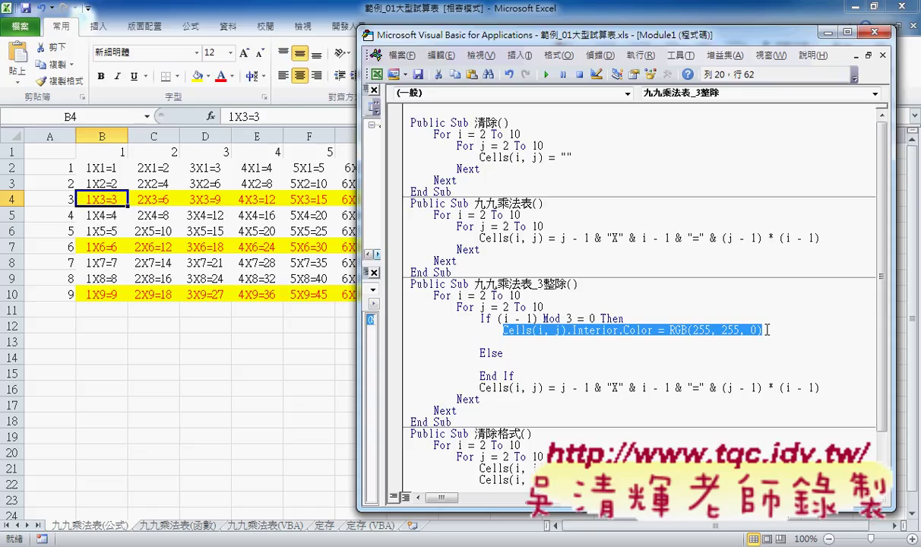
left_click(662, 348)
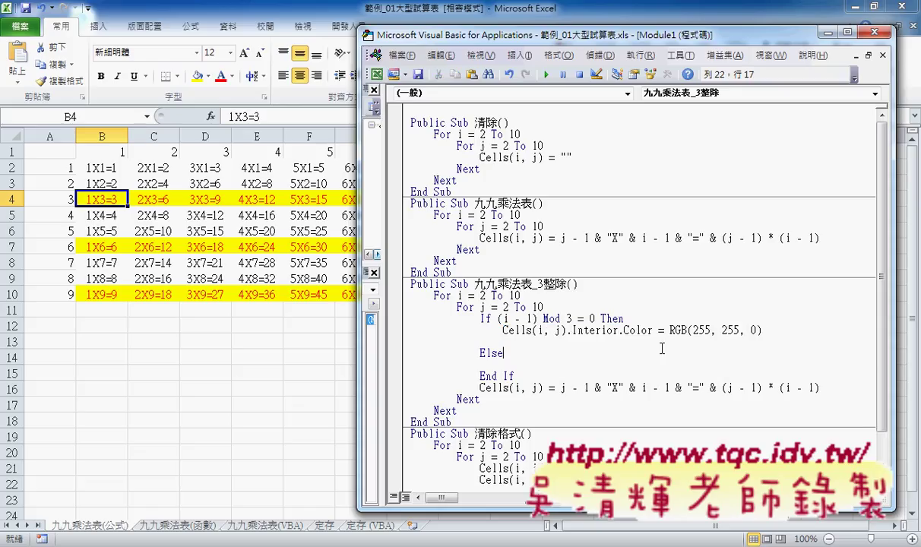
key("ctrl+v")
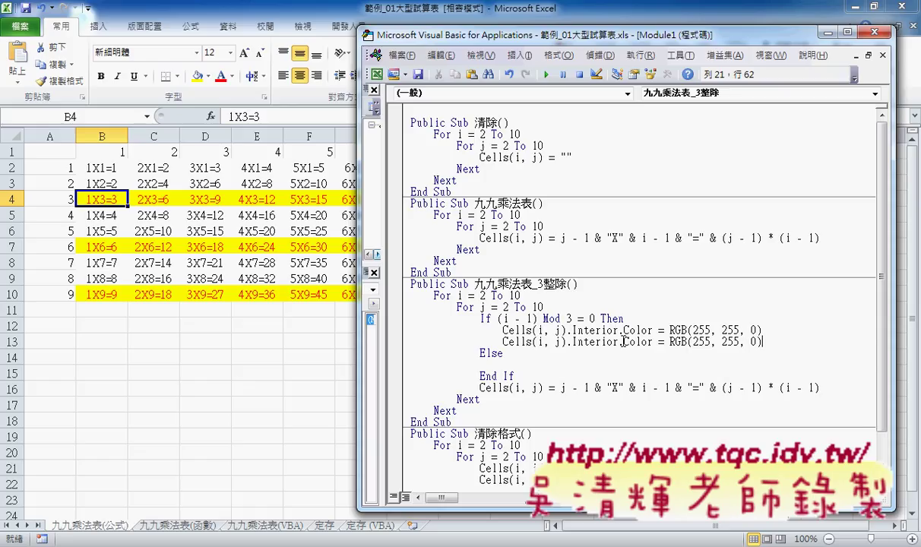
- Change the copy to Cells(i, j).Font.Color = RGB(255, 0, 0) for red text
left_click_drag(622, 342, 574, 342)
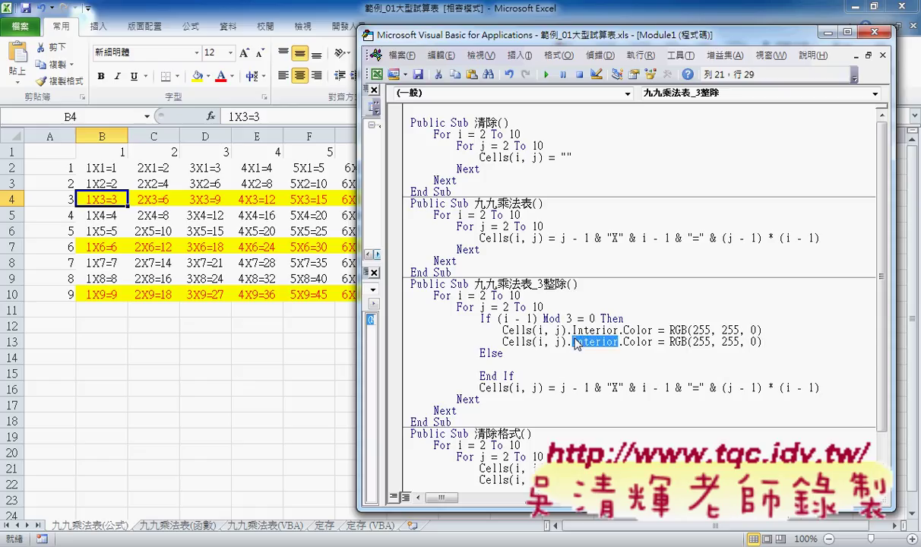
type("f")
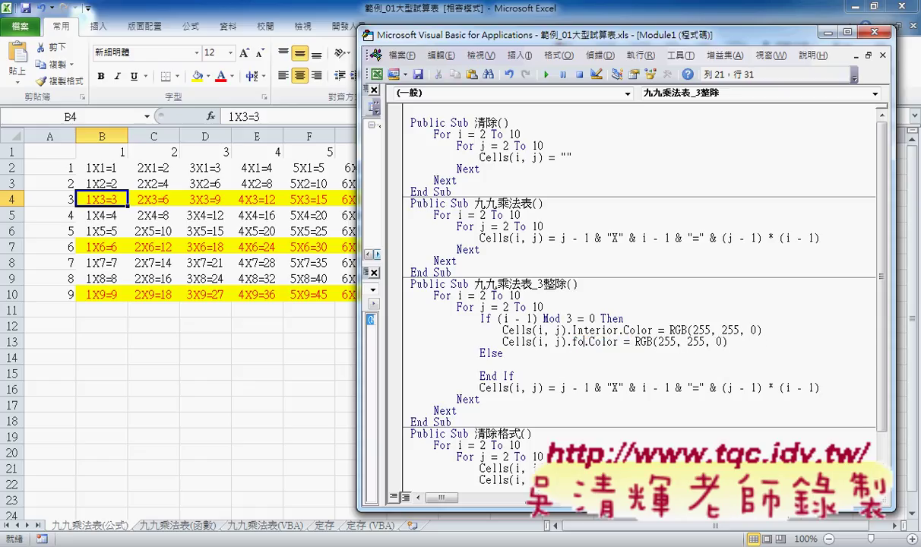
type("ont")
left_click(565, 363)
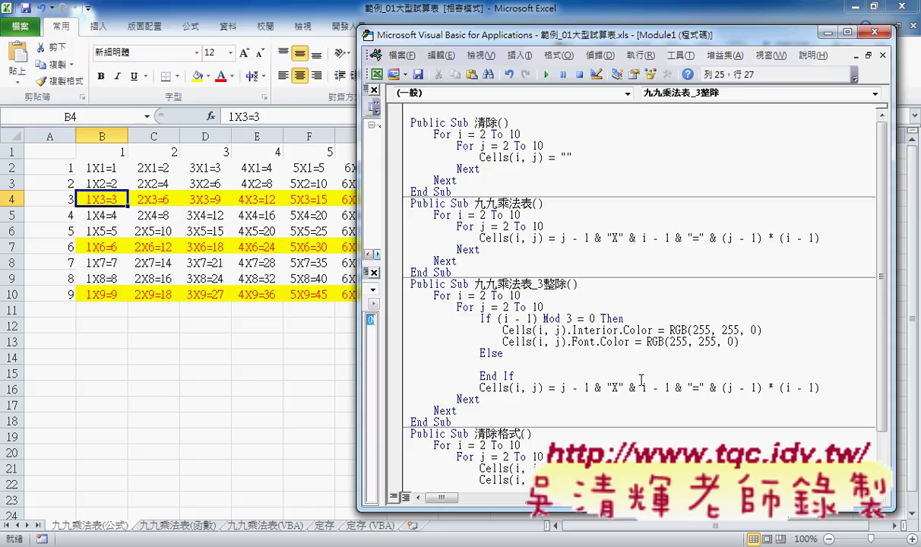
left_click_drag(698, 342, 718, 342)
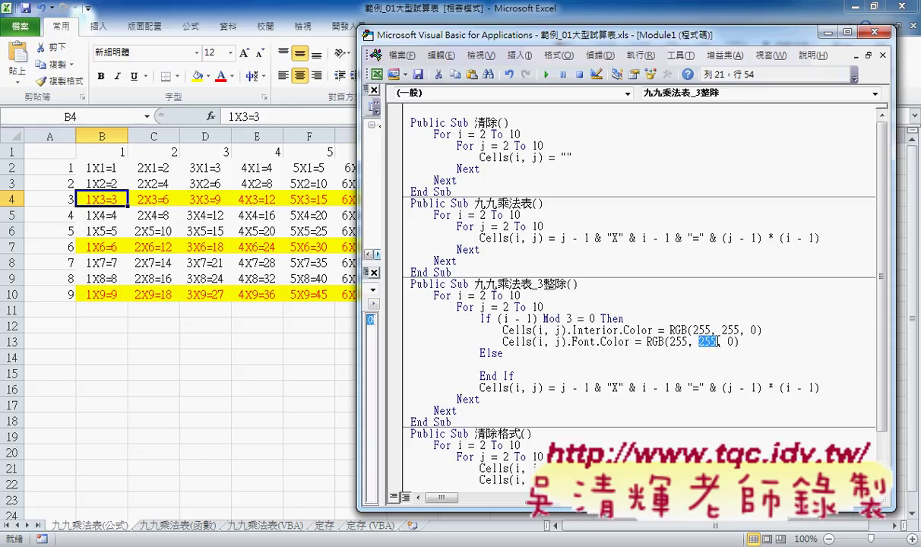
type("0")
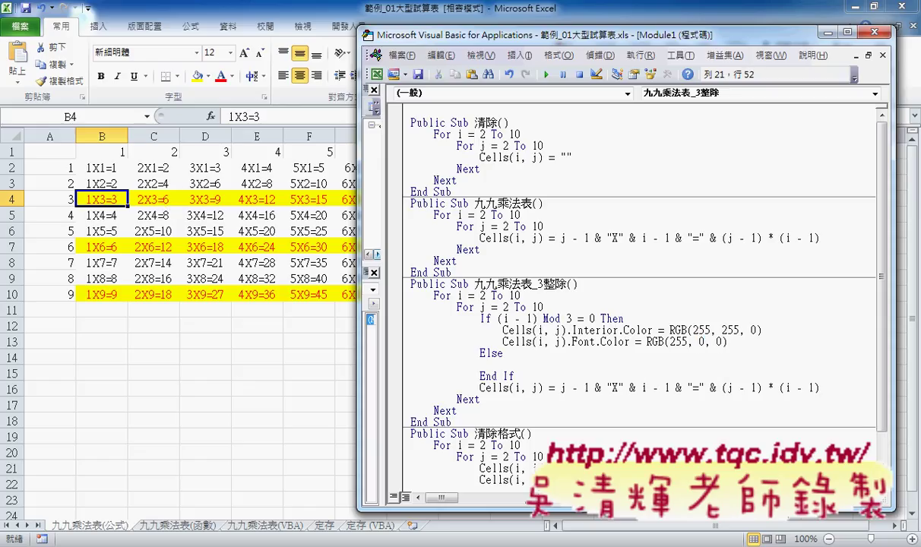
left_click(754, 346)
- Move the multiplication-text line into the If branch and place an indented copy under Else
key("Return")
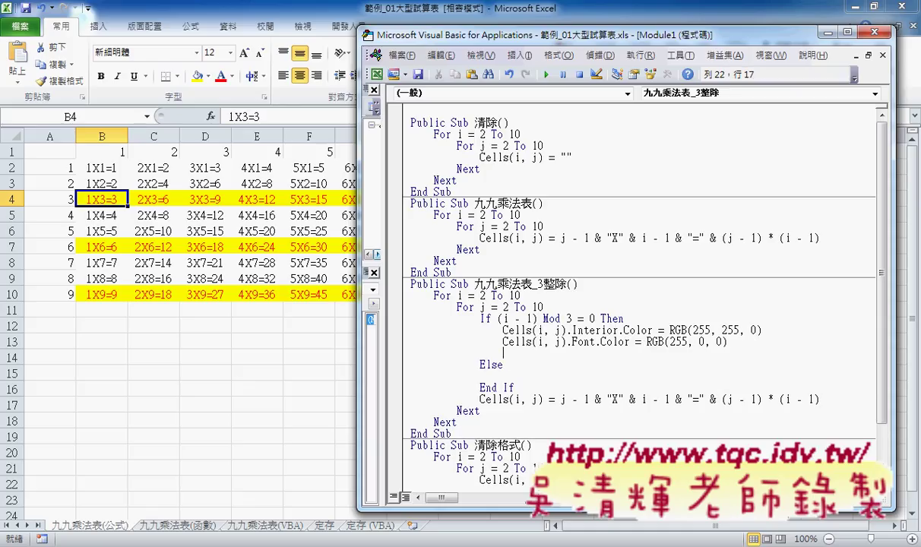
left_click(829, 401)
mouse_move(829, 401)
left_mouse_down()
mouse_move(498, 399)
mouse_move(514, 364)
mouse_move(847, 354)
left_mouse_up()
left_click_drag(790, 354, 618, 378)
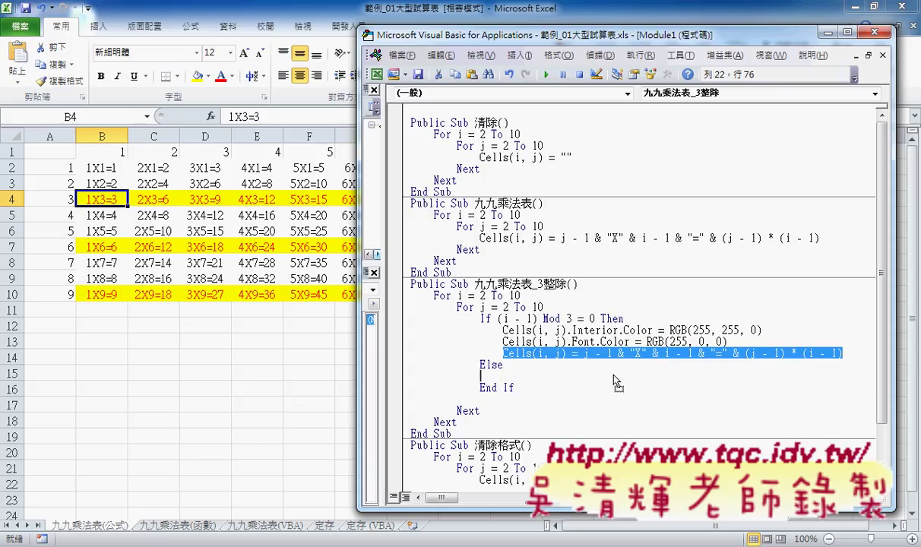
left_click_drag(617, 382, 617, 382)
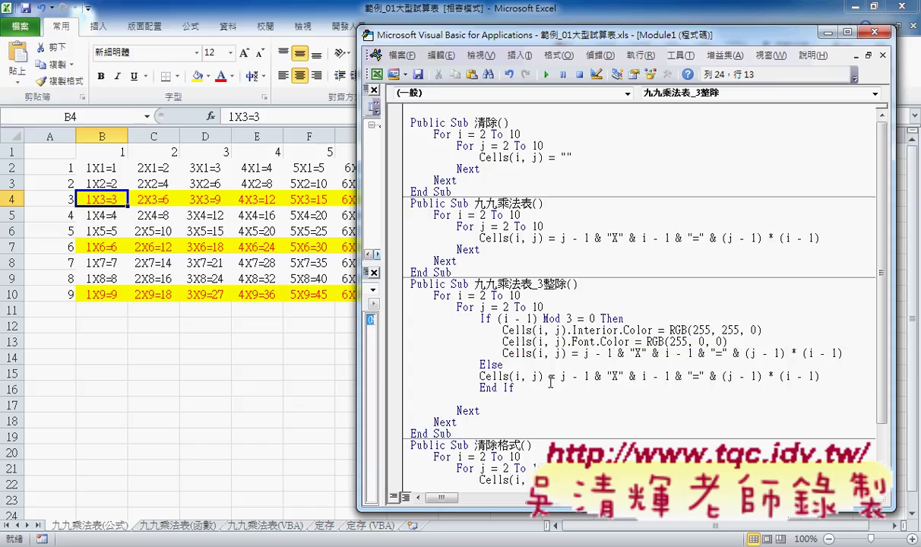
key("Tab")
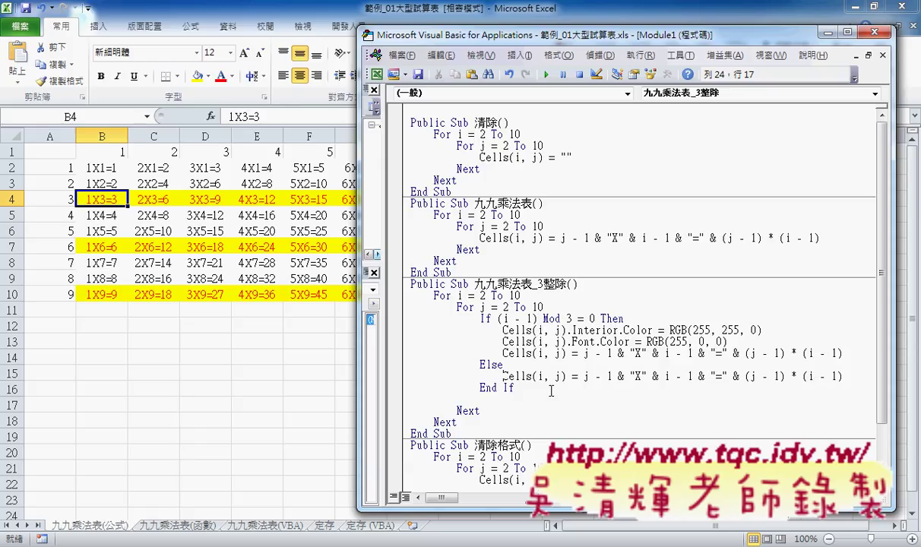
- Delete the blank line after End If and check the If block's indentation
left_click(548, 389)
key("Delete")
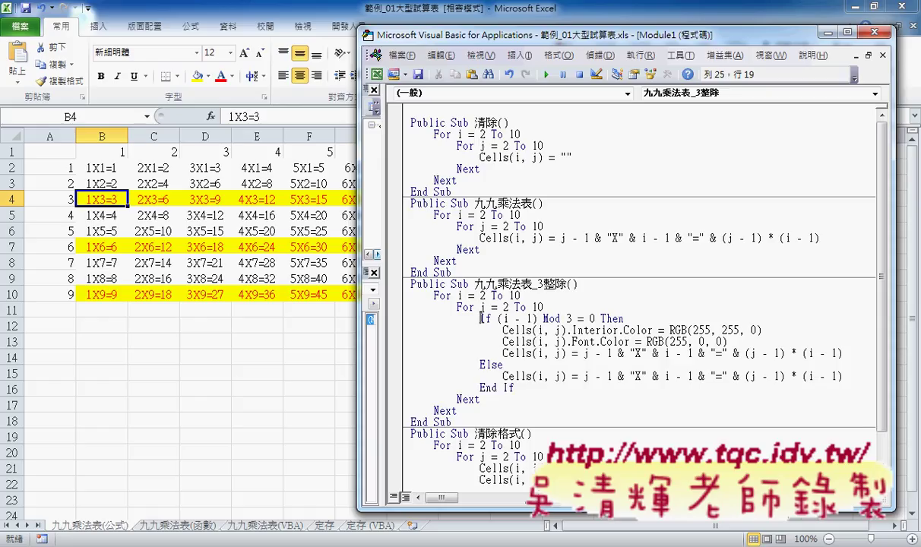
left_click_drag(481, 318, 445, 319)
left_click_drag(503, 331, 487, 331)
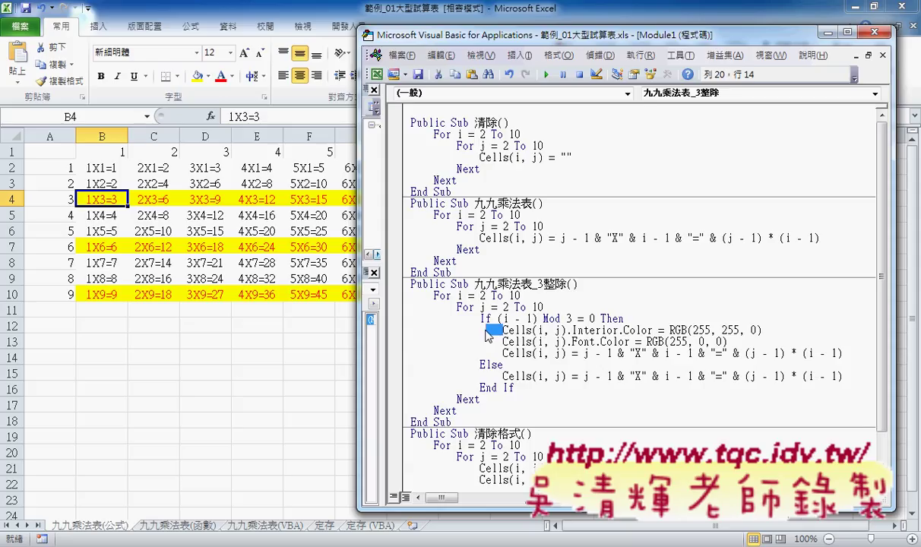
left_click(438, 297)
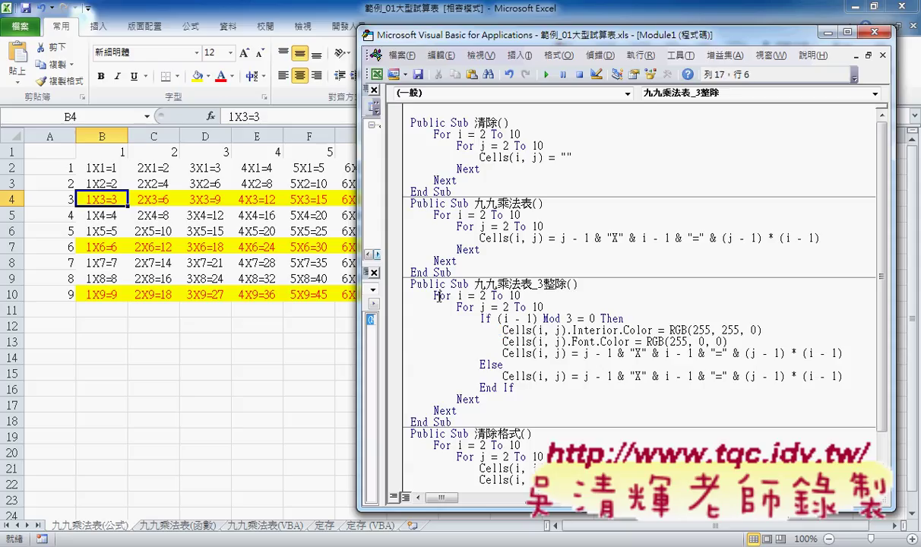
key("Down")
key("Down")
key("Down")
key("Up")
key("Right")
key("Right")
key("Right")
left_click(485, 319)
left_click(498, 388)
- Add indented comments '1. under the Sub line and '2. under the For i line
left_click(597, 286)
key("Return")
key("Tab")
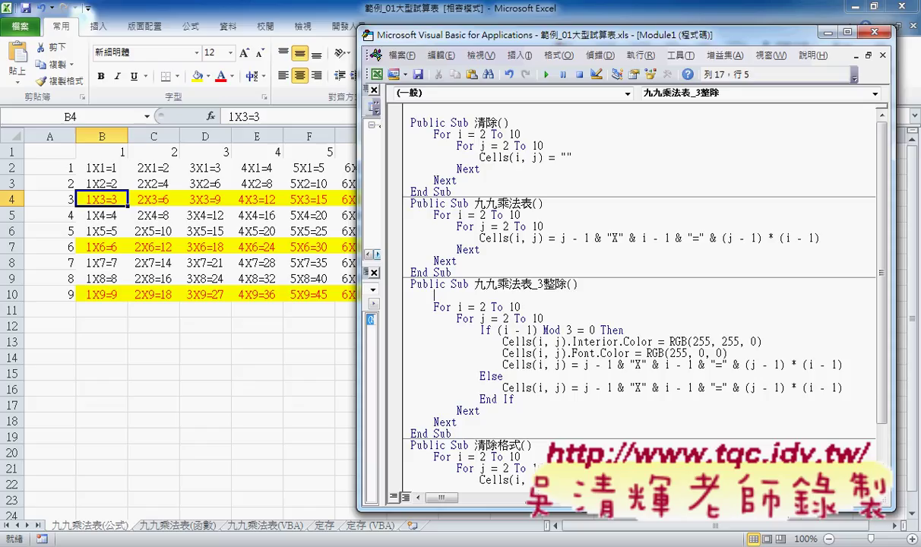
type("'1")
type(".")
key("Down")
key("End")
key("Return")
key("Tab")
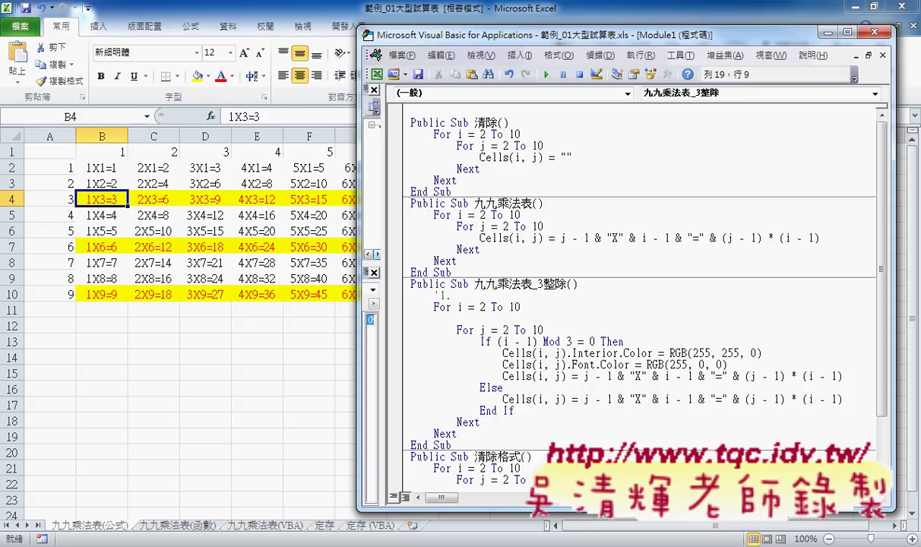
type("'2.")
- Add comment '3. under the For j line and review the numbered comments
key("Down")
key("End")
key("Return")
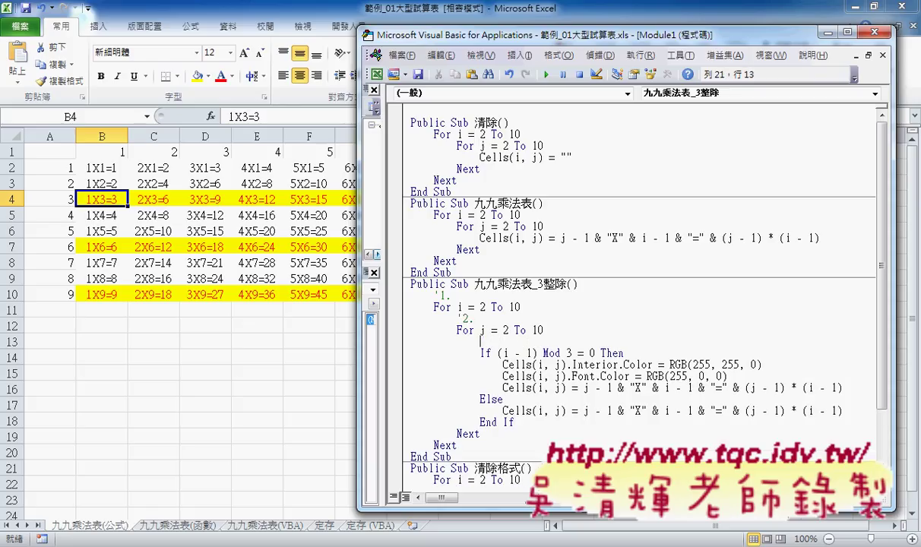
type("'3.")
left_click(498, 341)
left_click(472, 320)
left_click(498, 341)
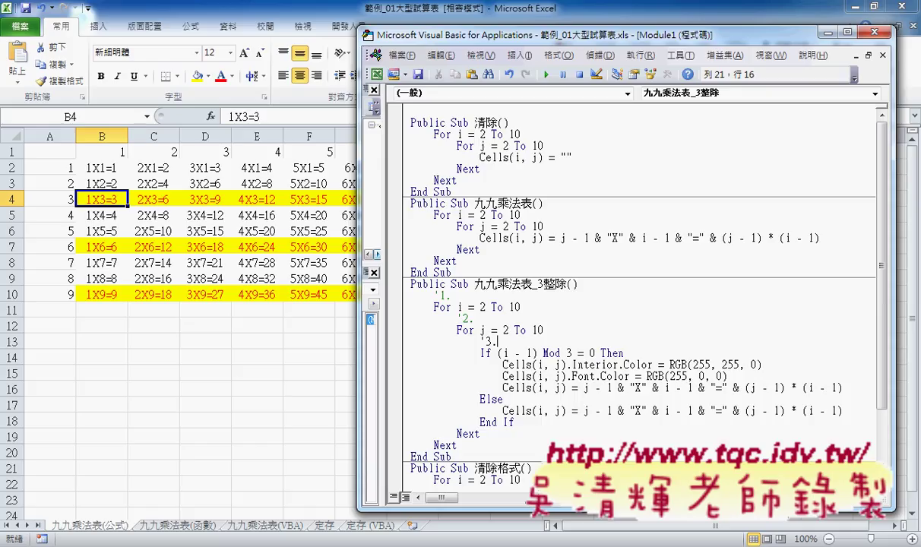